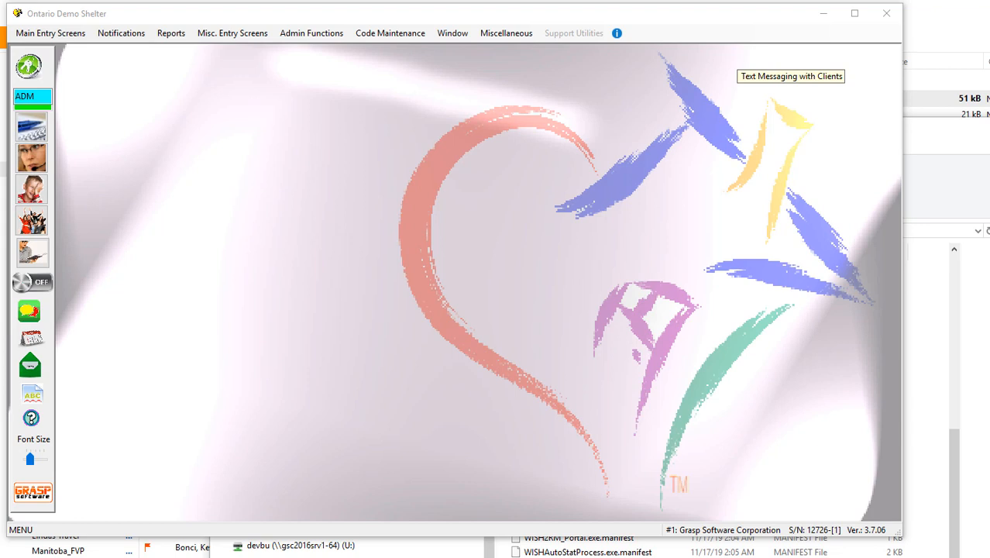
# - Enlarge the main window and open the WISH-PMP setup
pyautogui.moveTo(902, 409); pyautogui.dragTo(962, 414)
pyautogui.moveTo(959, 533); pyautogui.dragTo(971, 549)
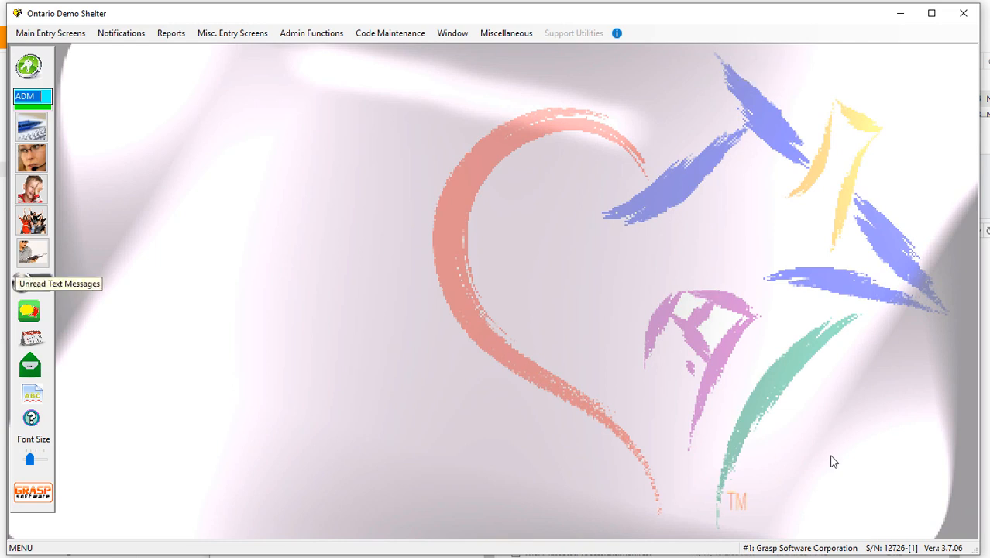
pyautogui.click(311, 35)
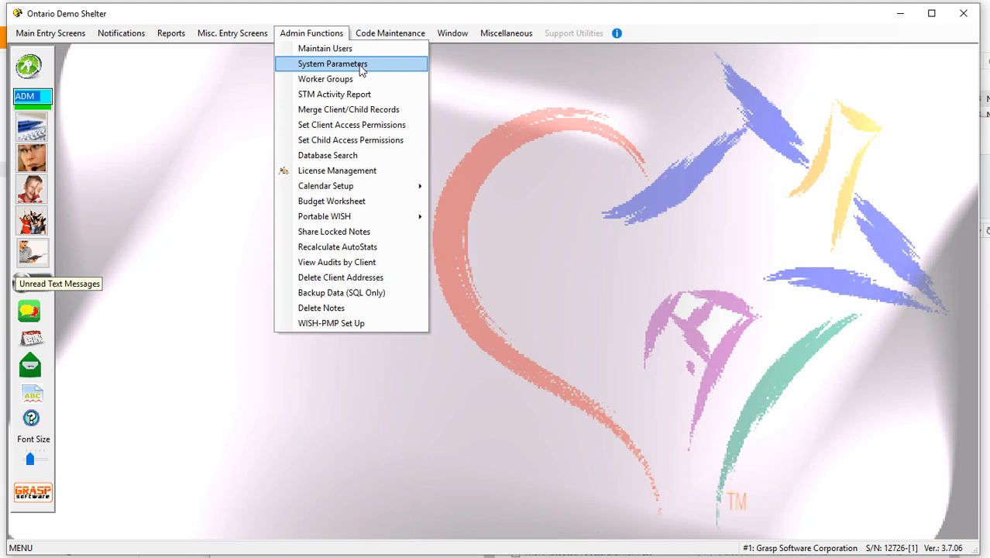
pyautogui.click(381, 323)
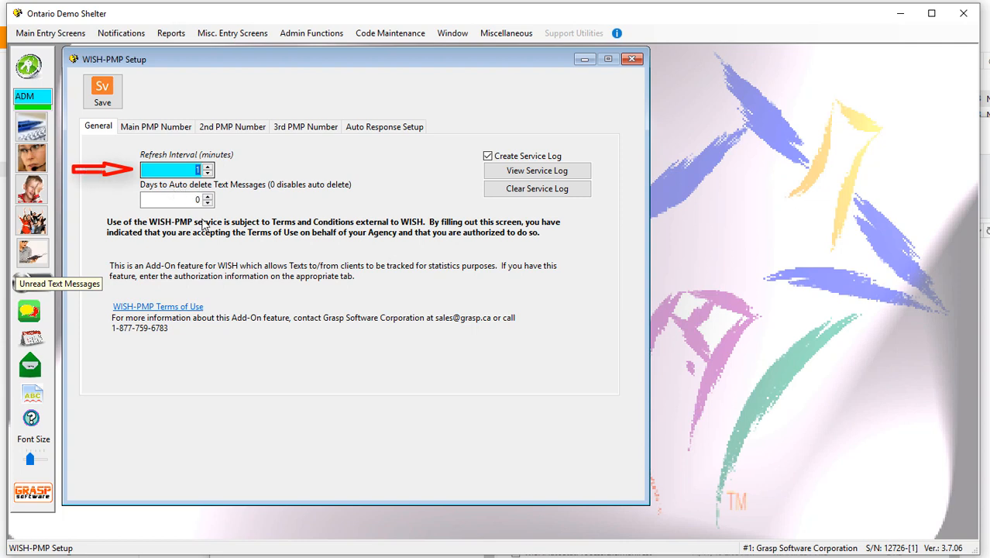
# - Review the auto-delete days setting and the settings for the main, 2nd and 3rd PMP numbers
pyautogui.click(176, 201)
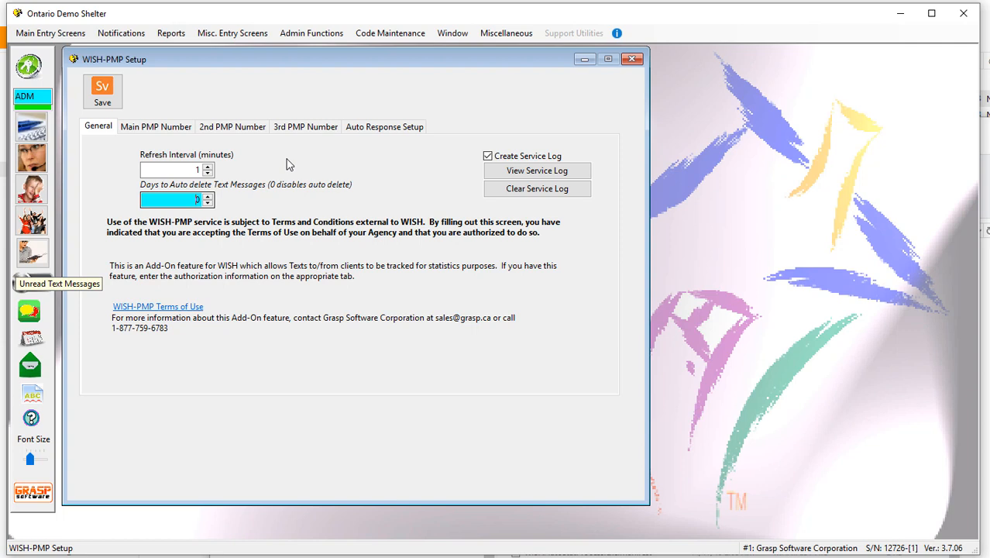
pyautogui.click(172, 130)
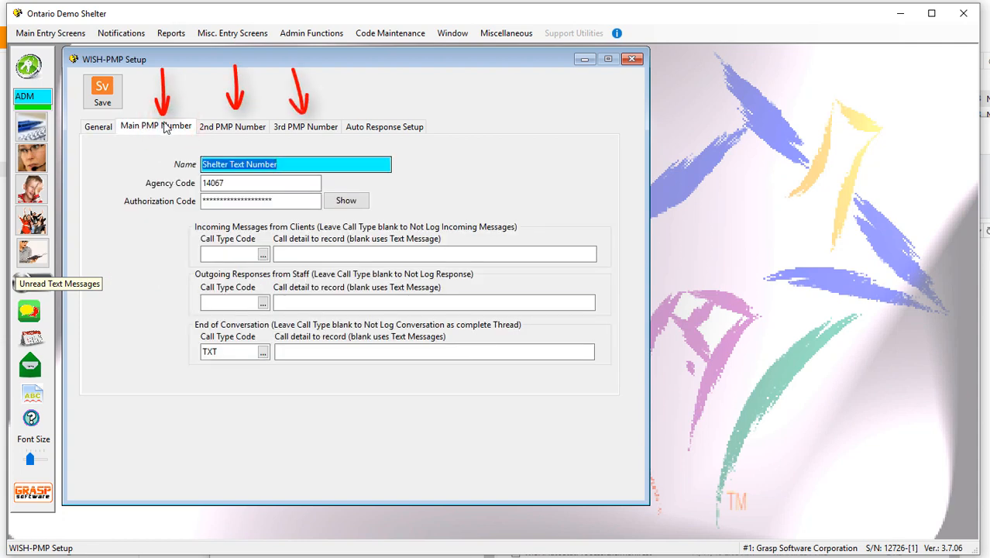
pyautogui.click(238, 130)
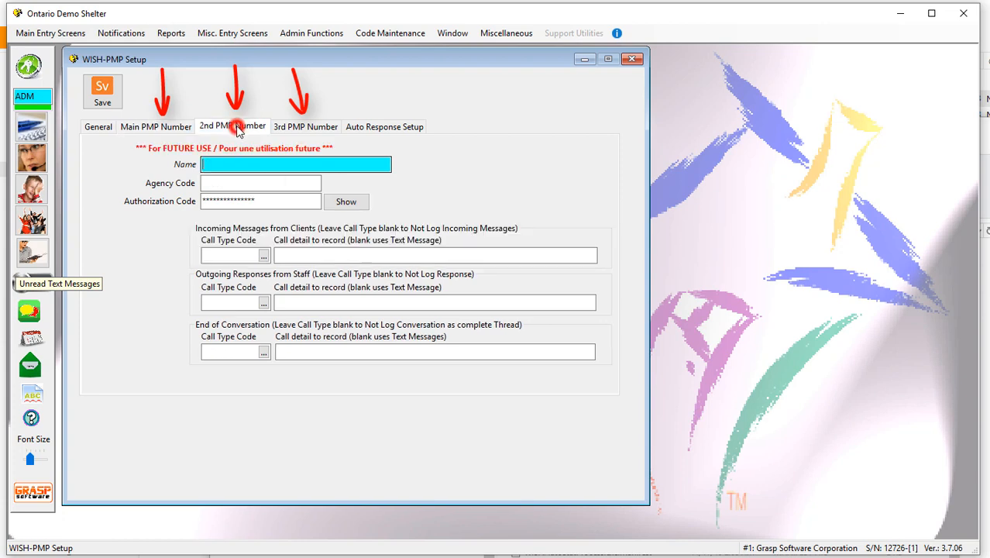
pyautogui.click(298, 128)
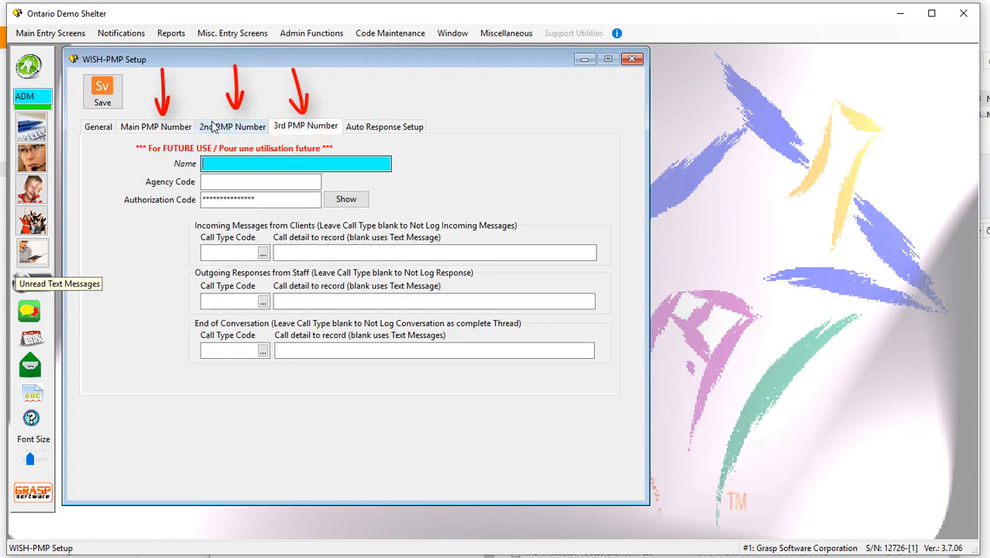
pyautogui.click(212, 124)
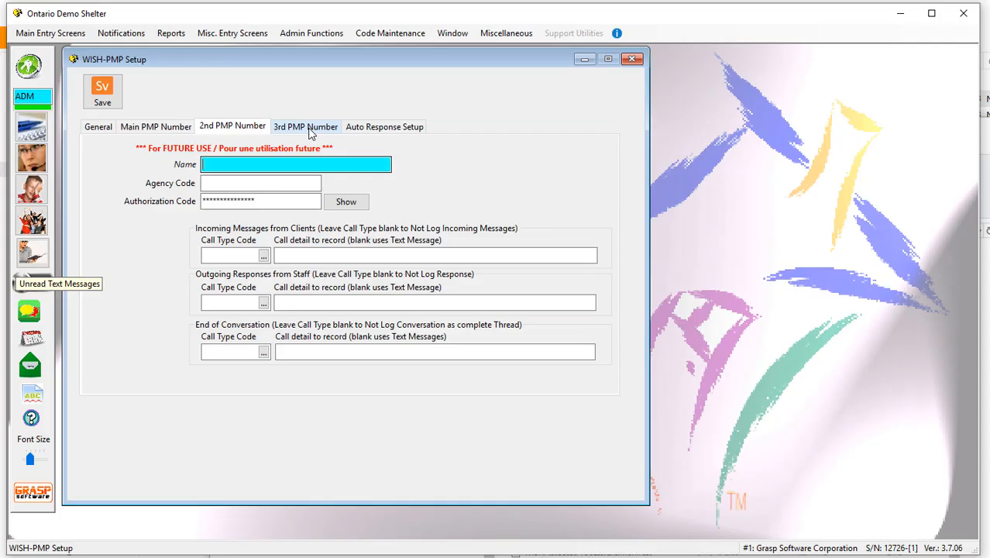
pyautogui.click(306, 127)
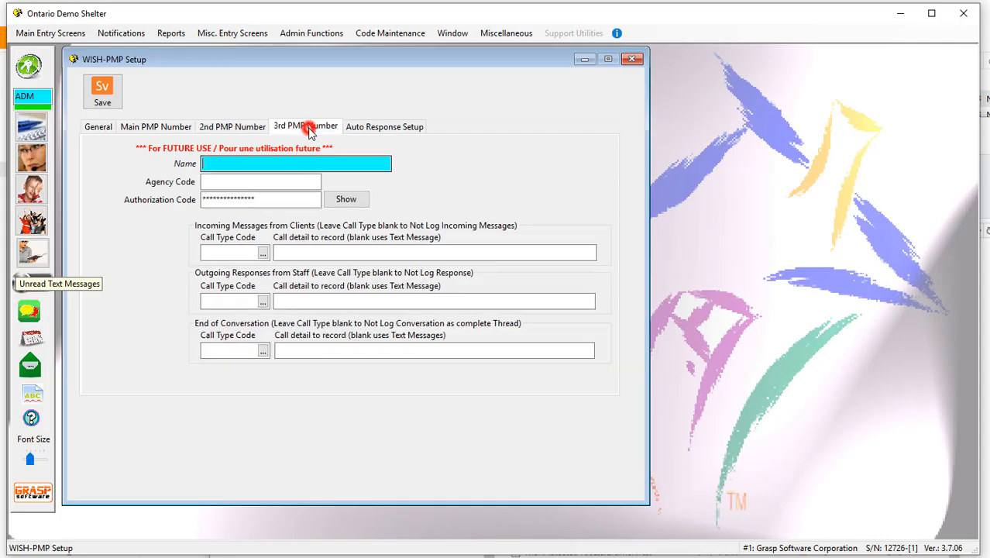
# - Clear the main PMP number's name, try a phone number there, and re-enter the name as Shelter Text Number
pyautogui.click(169, 128)
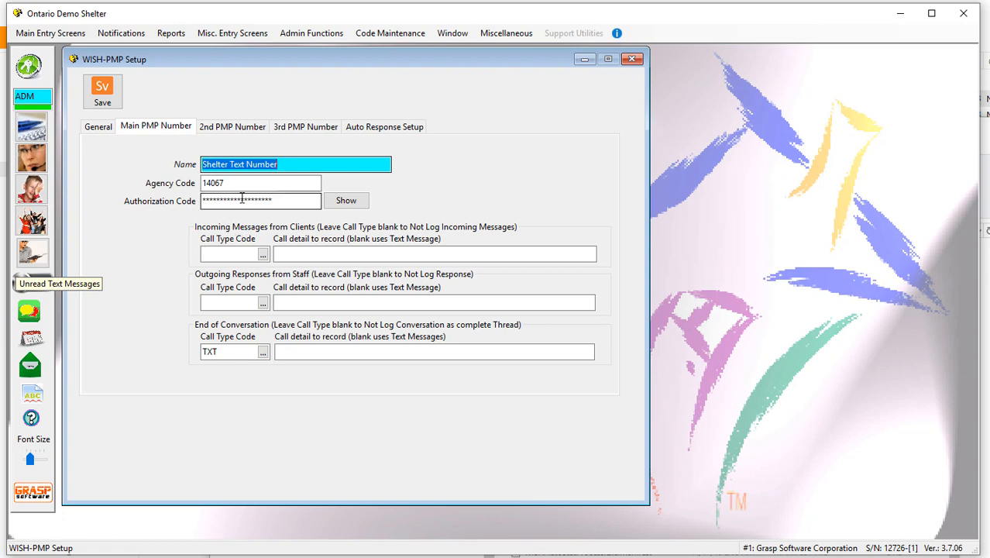
pyautogui.click(293, 164)
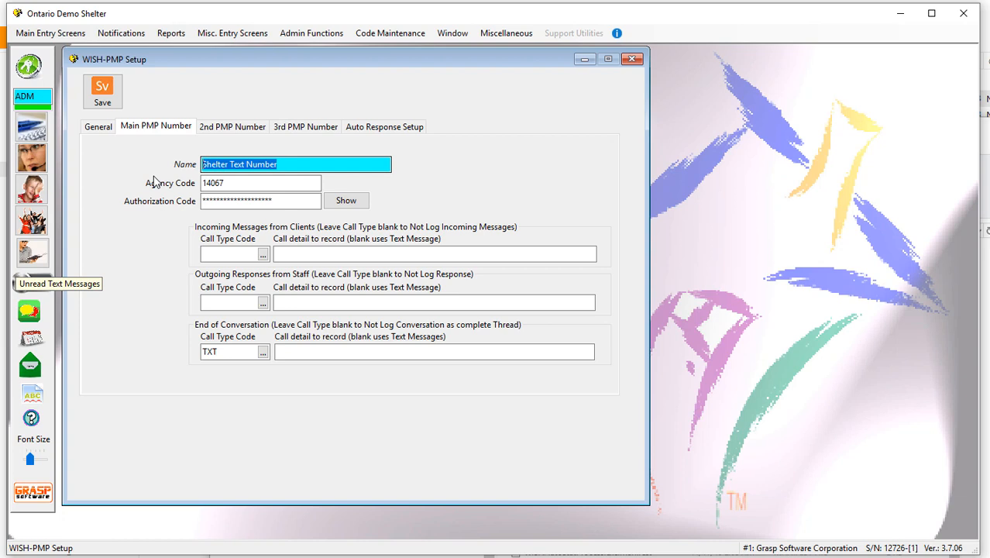
pyautogui.press('BackSpace')
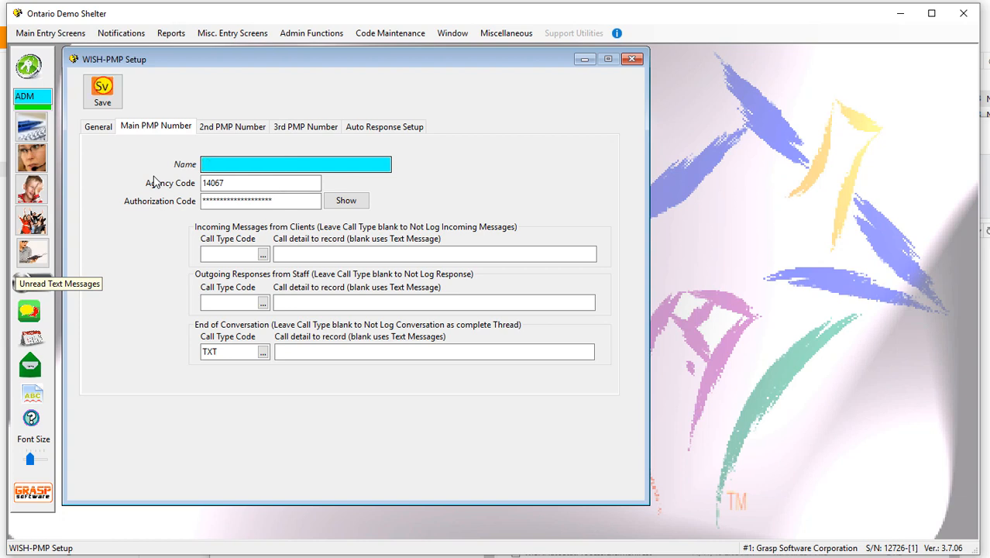
pyautogui.write('613-555-5555')
pyautogui.press('BackSpace')
pyautogui.press('BackSpace')
pyautogui.press('BackSpace')
pyautogui.press('BackSpace')
pyautogui.press('BackSpace')
pyautogui.press('BackSpace')
pyautogui.write('Shelter Text Number')
# - Examine the main PMP number's call type code fields for incoming client messages and outgoing staff responses
pyautogui.click(234, 254)
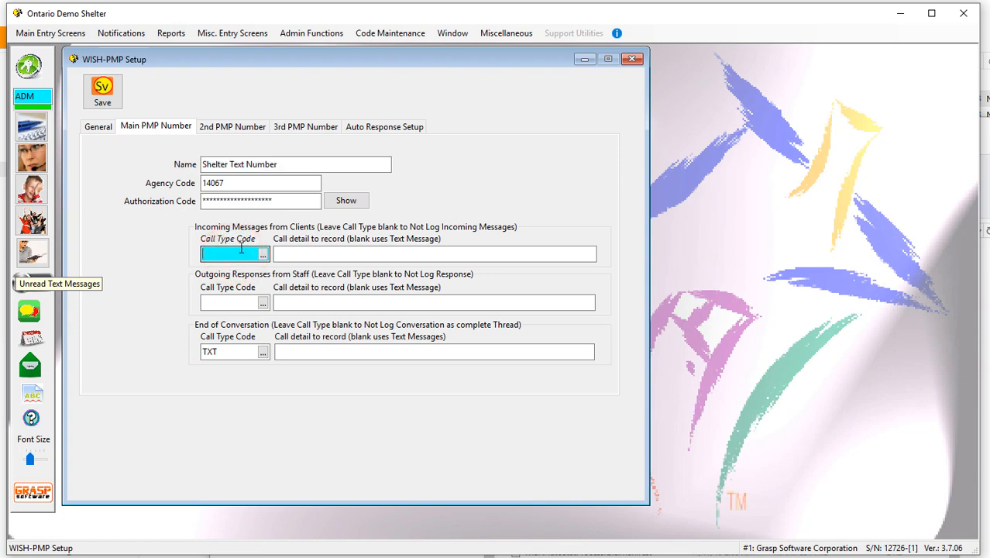
pyautogui.click(232, 302)
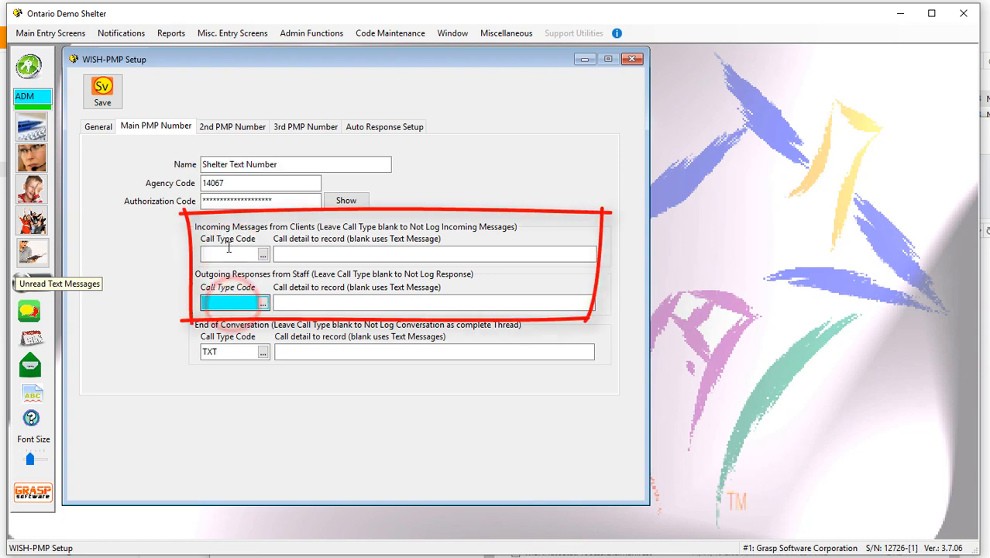
pyautogui.click(232, 254)
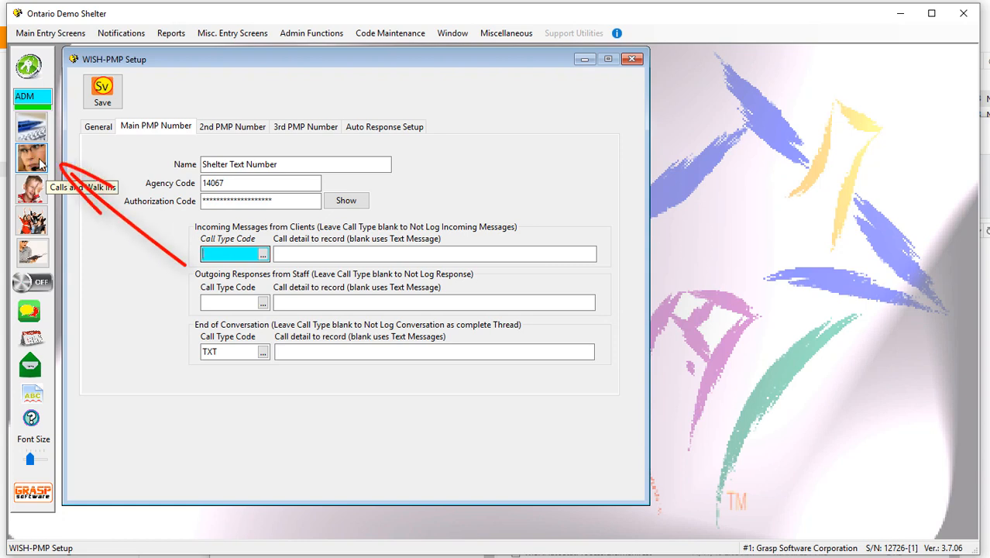
pyautogui.click(245, 302)
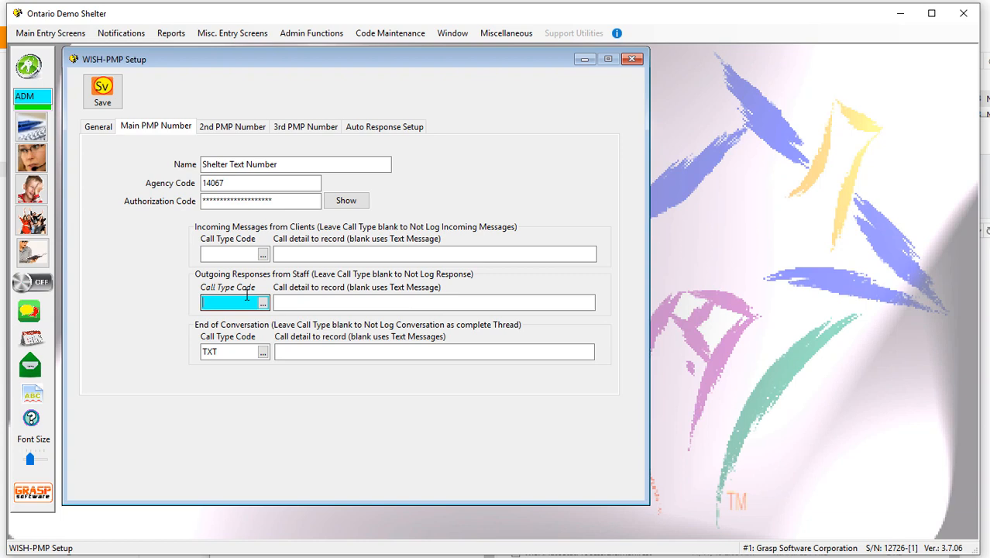
pyautogui.click(236, 255)
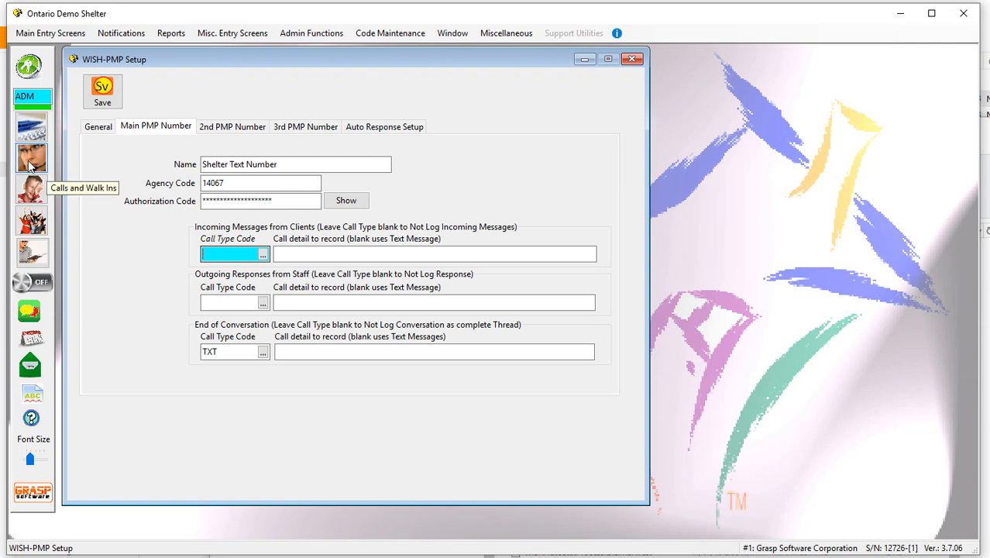
pyautogui.click(219, 302)
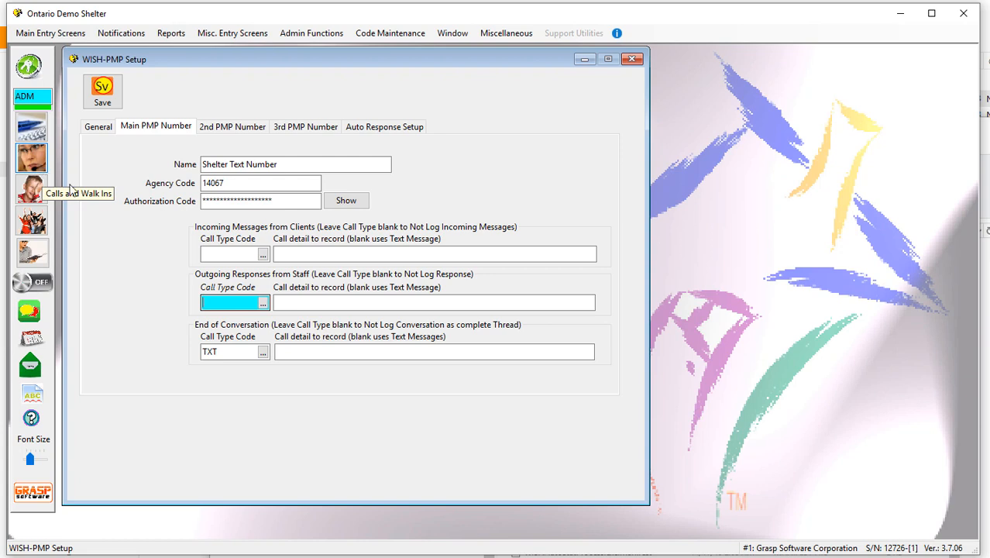
# - Try the T-IN call type code for incoming client messages, and clear the field again
pyautogui.click(264, 254)
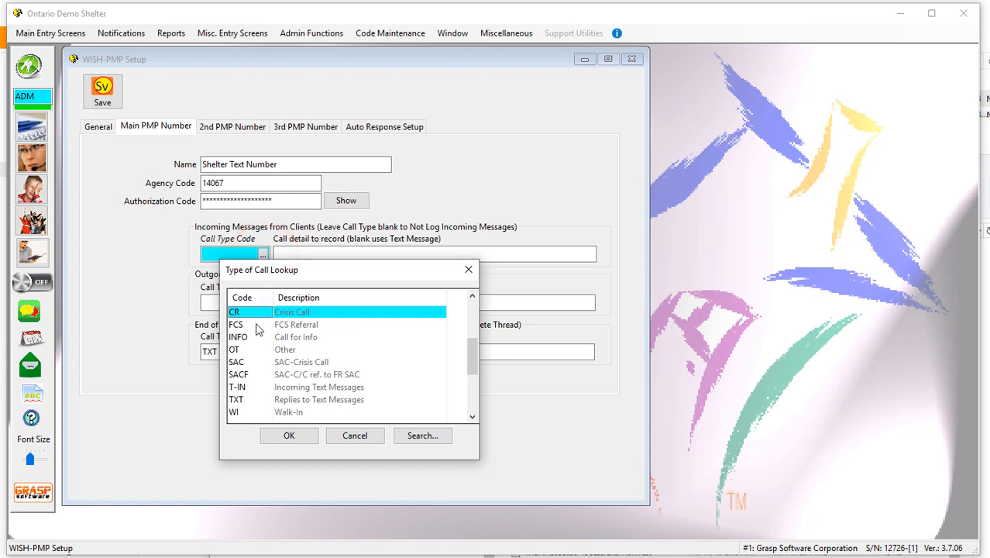
pyautogui.doubleClick(237, 387)
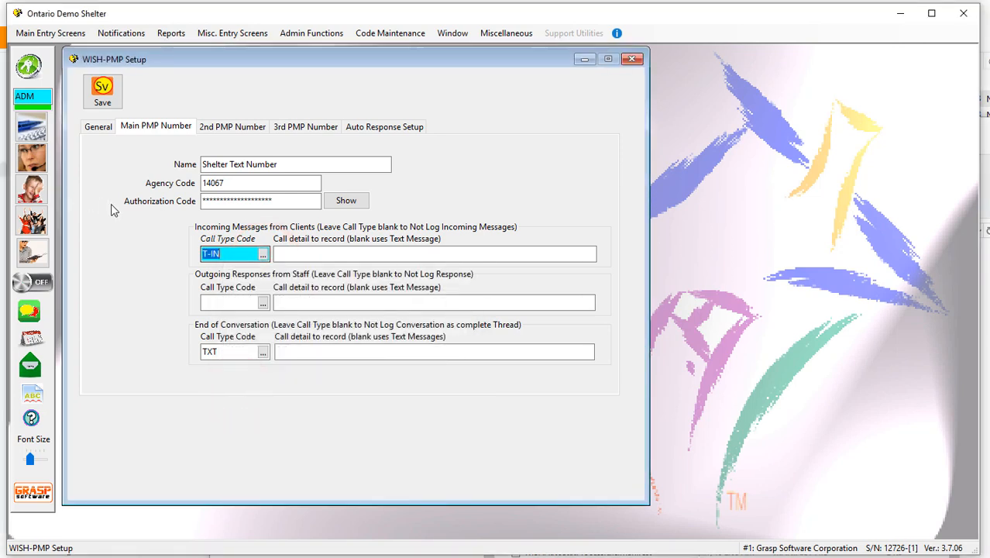
pyautogui.press('Delete')
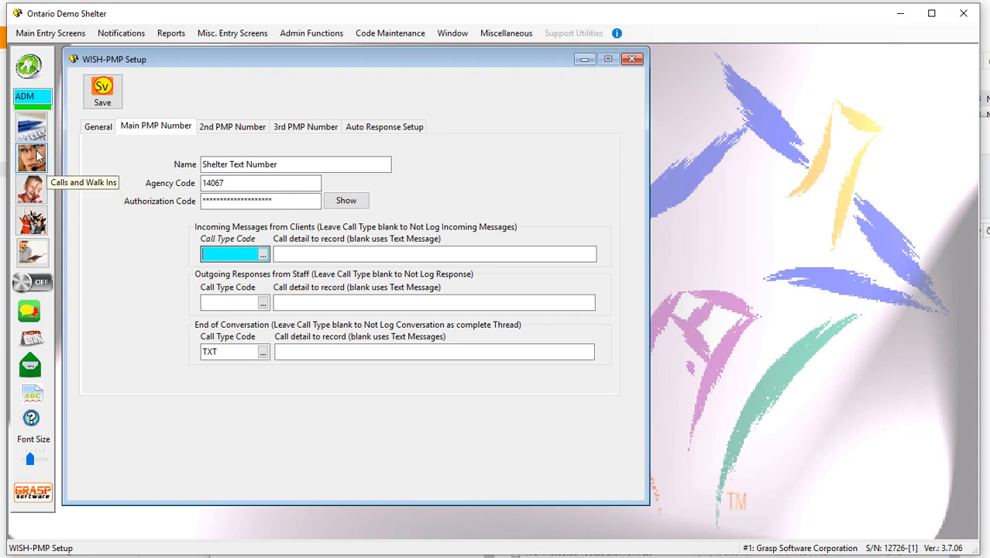
# - Review the main number's end-of-conversation call detail field and the settings for the 2nd and 3rd PMP numbers
pyautogui.click(293, 350)
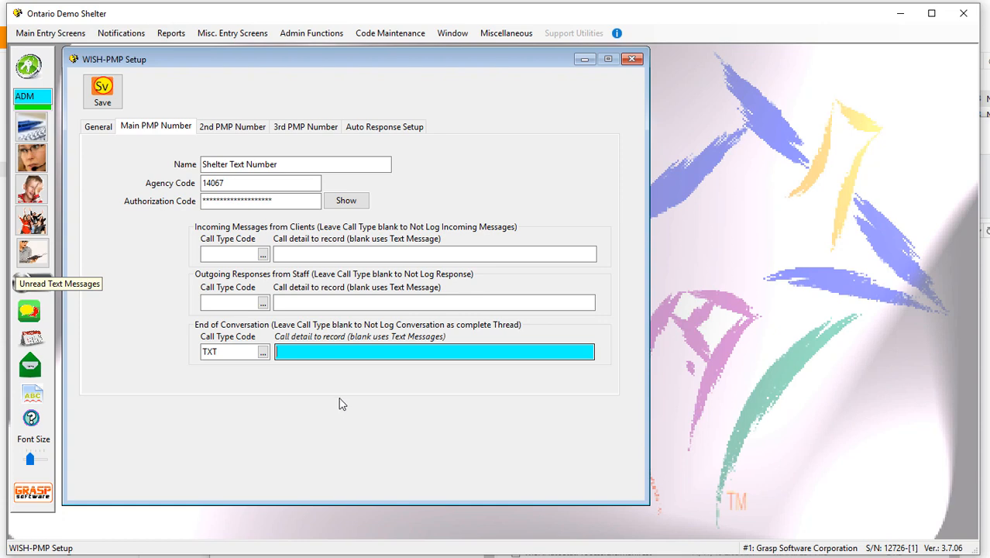
pyautogui.click(227, 129)
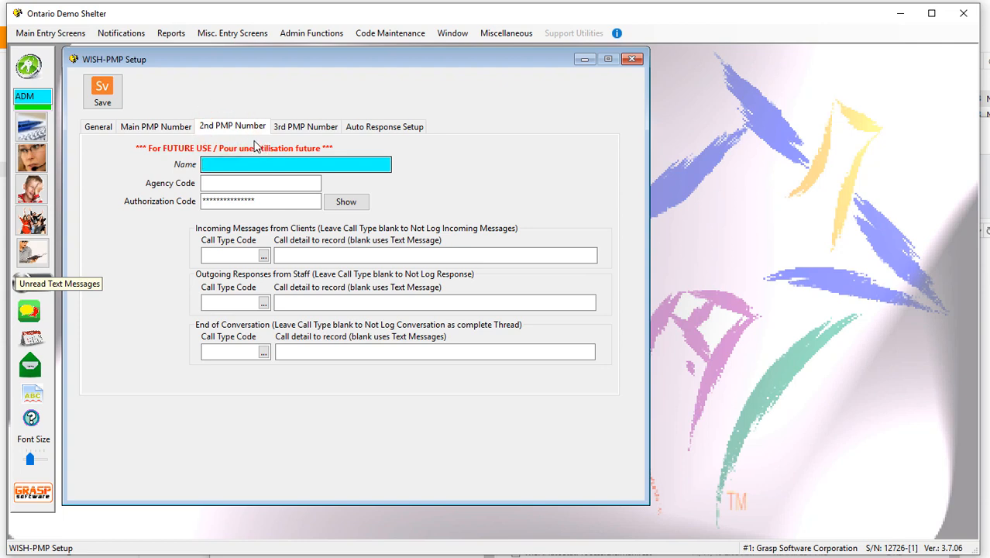
pyautogui.click(305, 126)
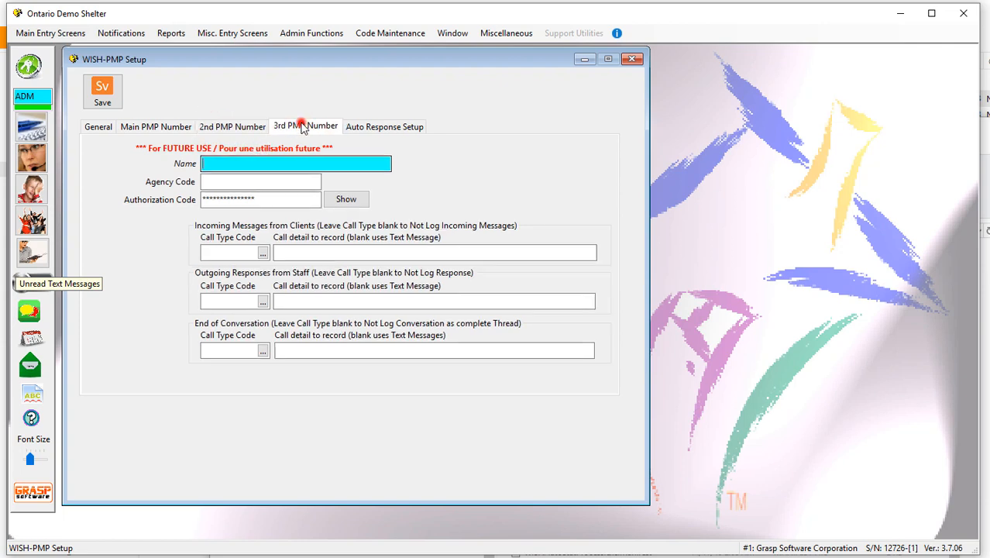
pyautogui.click(223, 125)
pyautogui.click(296, 127)
# - Append "dial 911" to the main PMP number's auto response for when a client begins a conversation
pyautogui.click(398, 130)
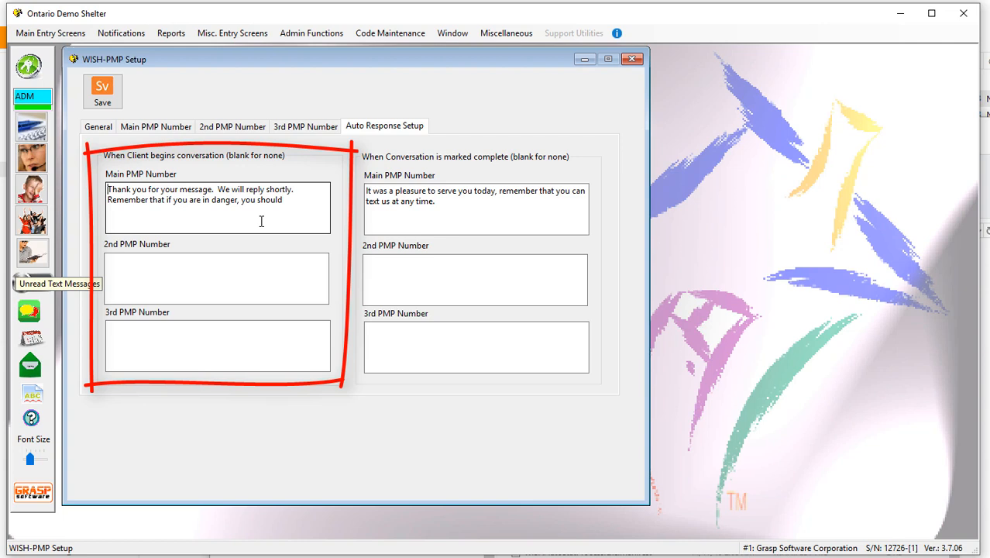
pyautogui.moveTo(306, 205); pyautogui.dragTo(84, 168)
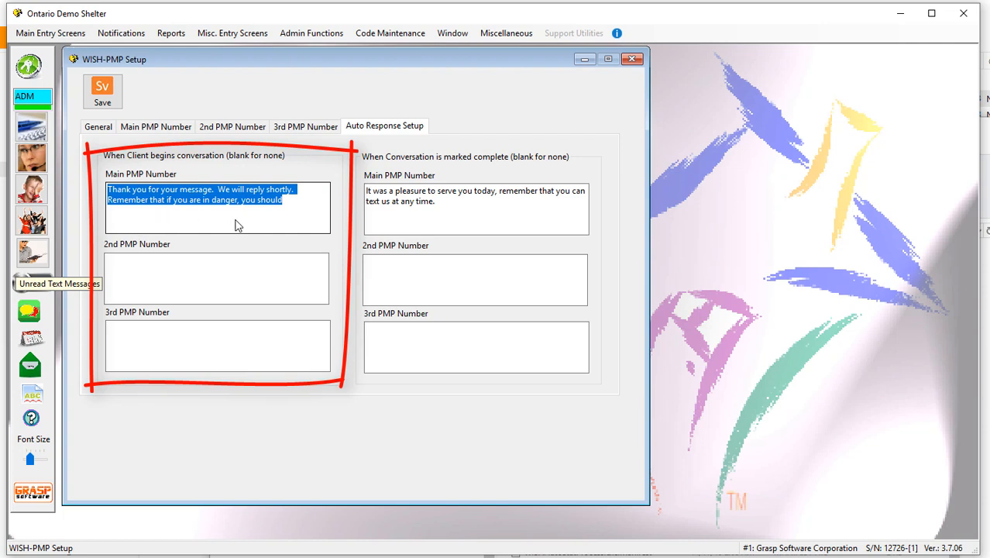
pyautogui.click(286, 201)
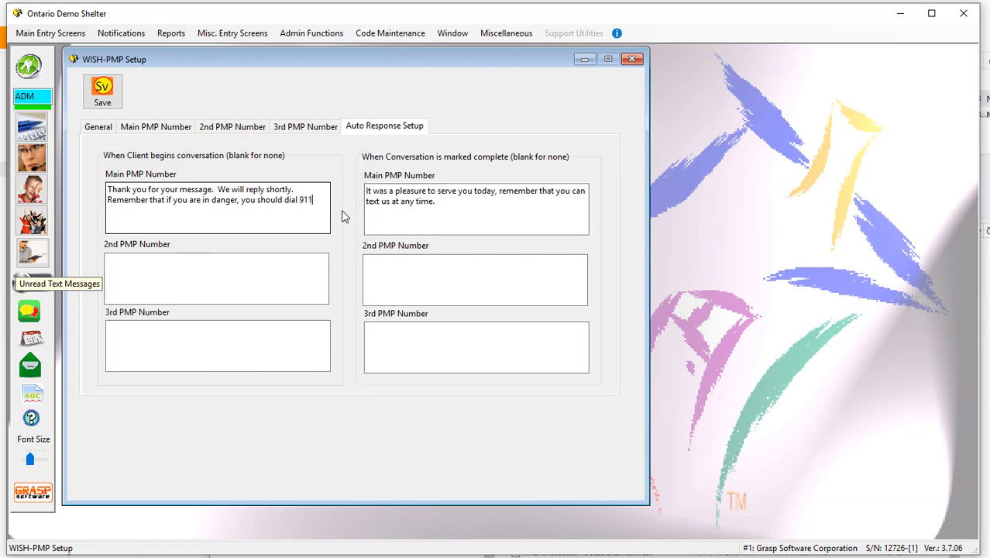
# - Review the main number's auto response for completed conversations and compare the auto response setup with the 3rd PMP number settings
pyautogui.tripleClick(443, 204)
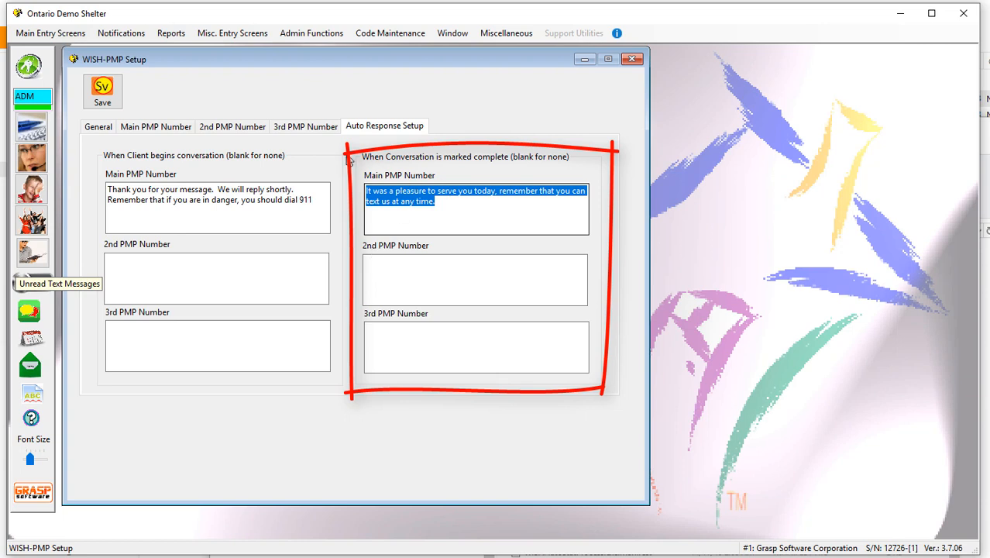
pyautogui.click(424, 137)
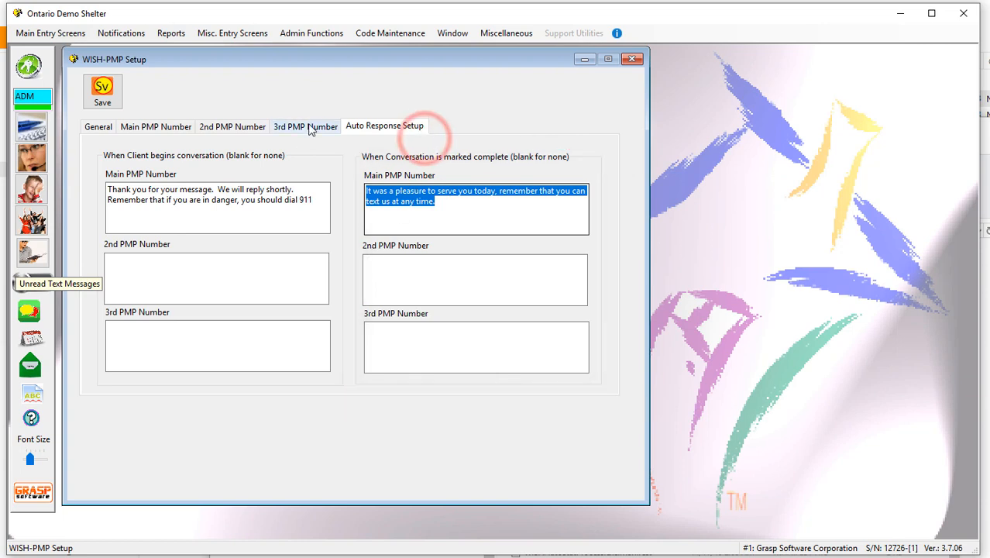
pyautogui.click(309, 127)
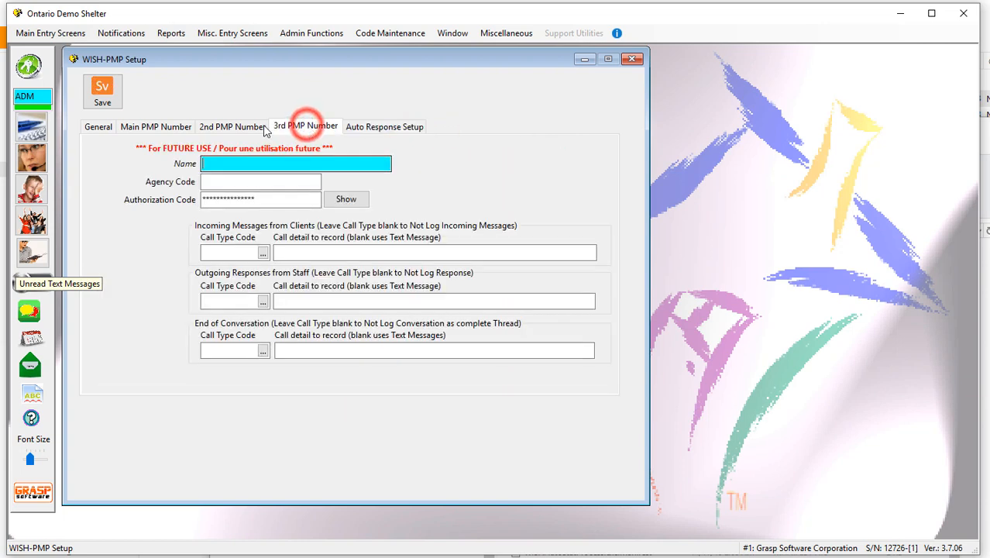
pyautogui.click(385, 126)
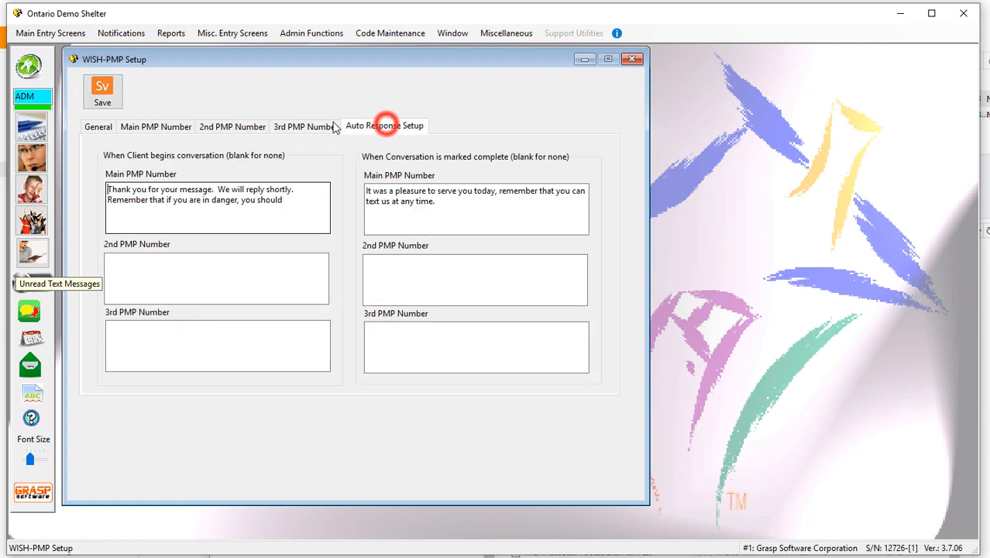
pyautogui.click(313, 127)
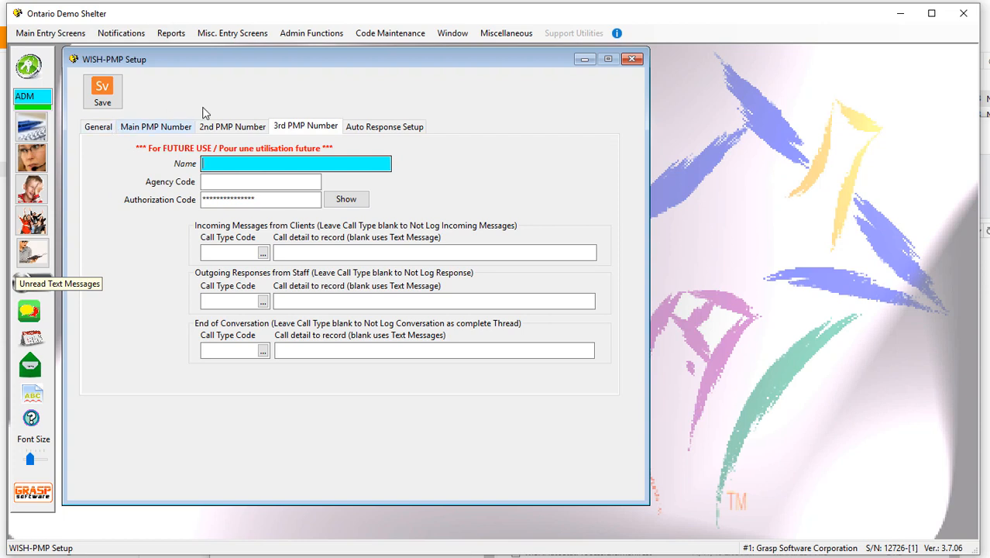
# - Close the WISH-PMP setup and open text messaging with clients
pyautogui.click(633, 62)
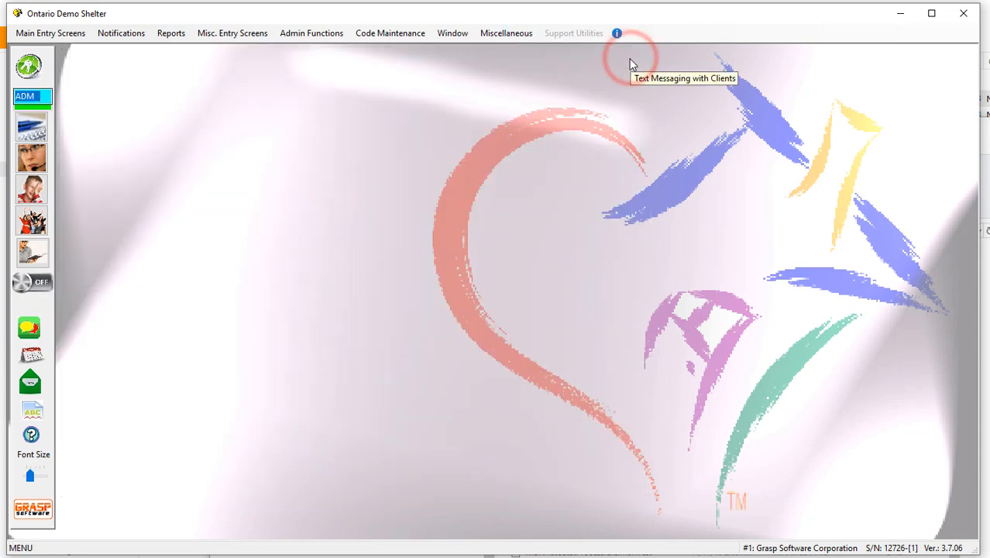
pyautogui.click(30, 328)
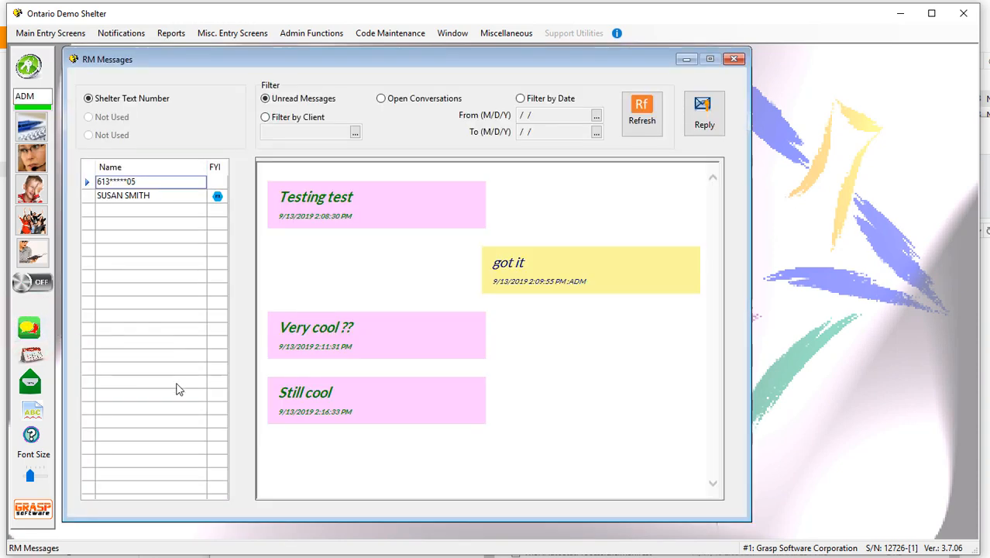
# - Filter the text messages by client, choosing the first client in the client lookup
pyautogui.click(269, 118)
pyautogui.click(355, 132)
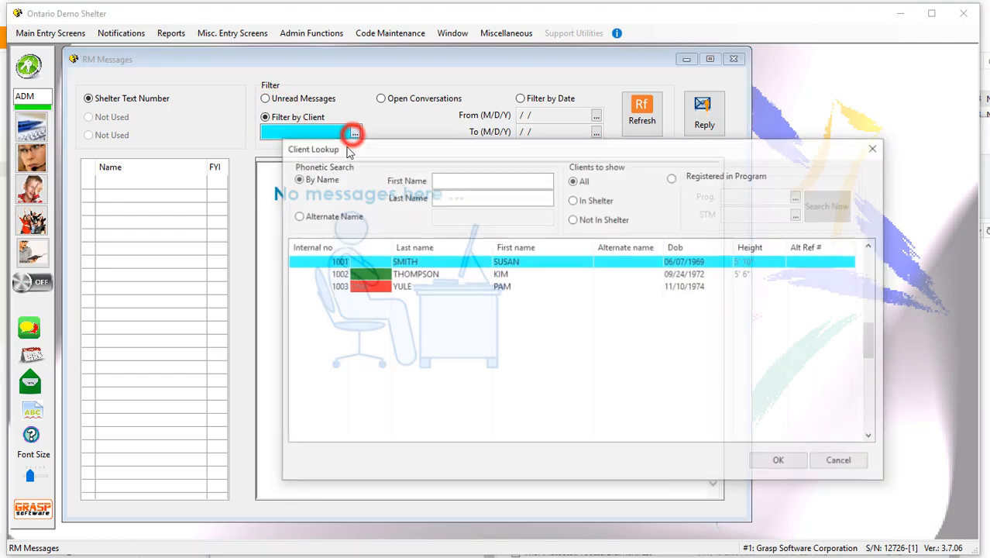
pyautogui.doubleClick(414, 263)
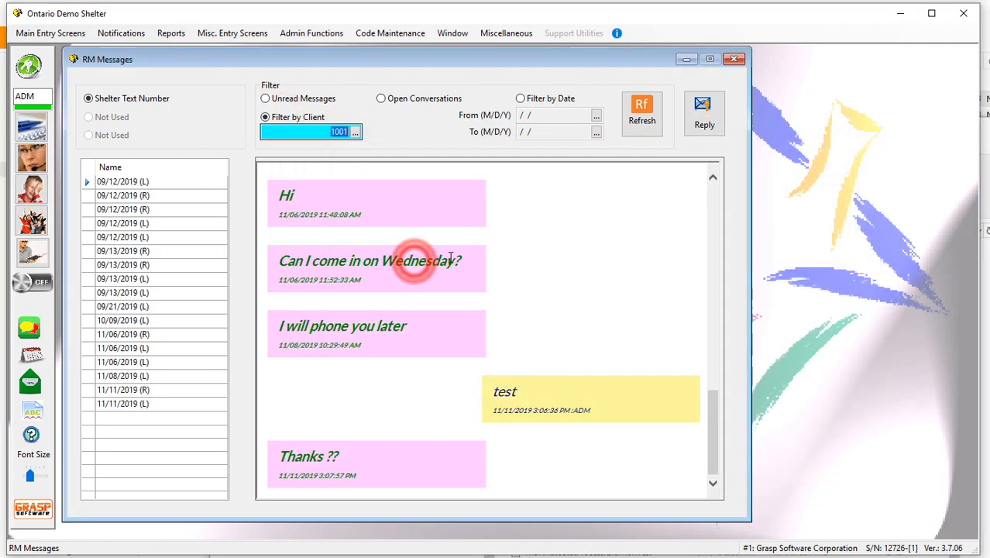
# - Filter the text messages by date from 9/01/2019 to 11/17/2019
pyautogui.click(520, 98)
pyautogui.click(595, 120)
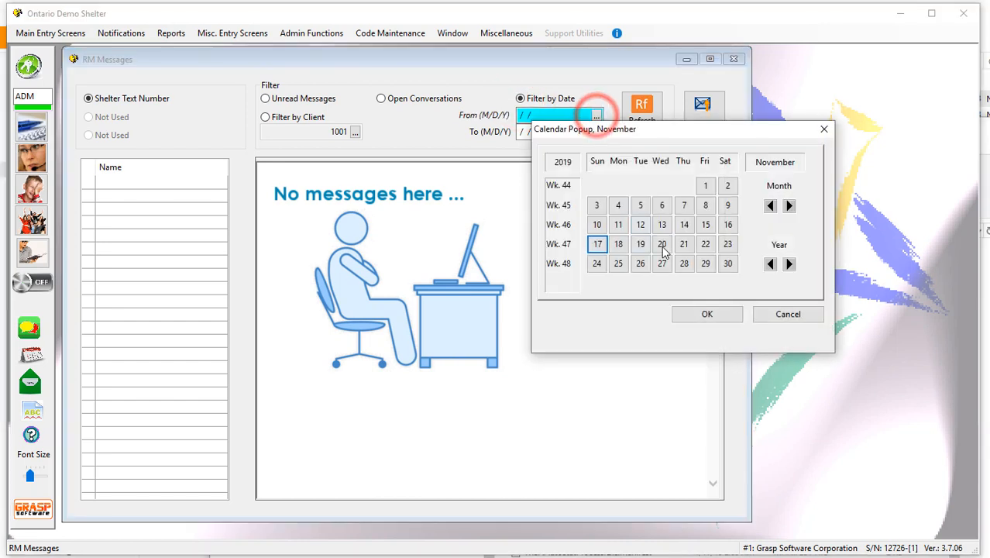
pyautogui.click(769, 206)
pyautogui.click(769, 206)
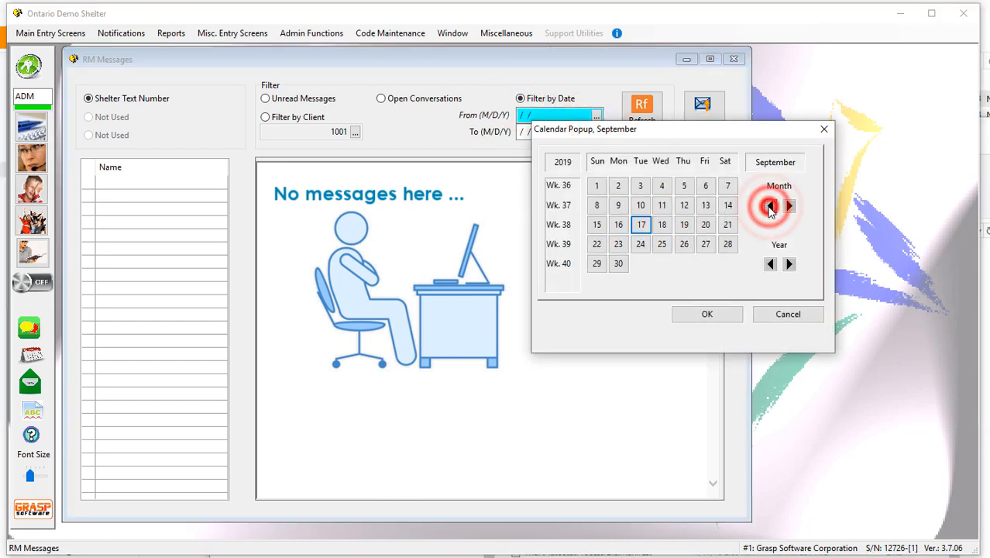
pyautogui.click(597, 187)
pyautogui.click(596, 132)
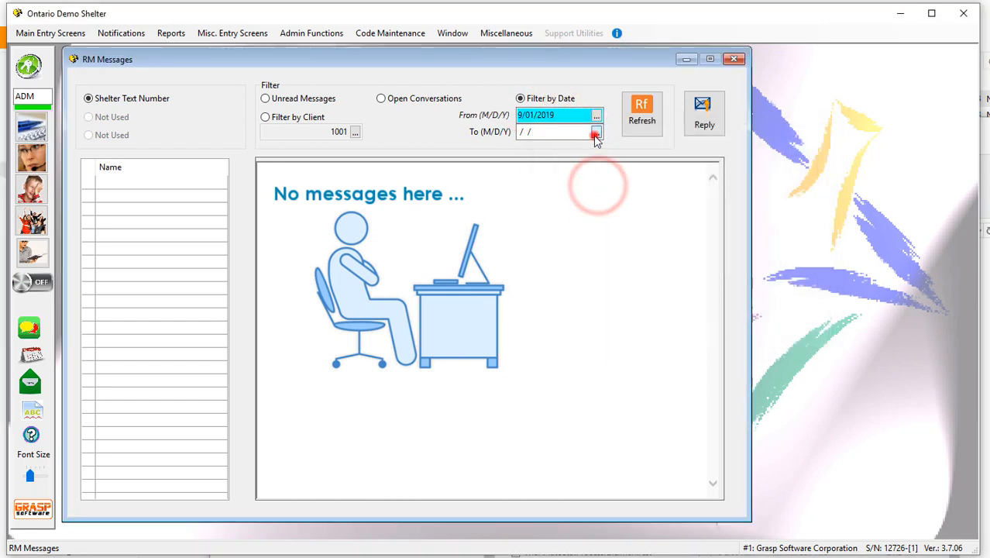
pyautogui.click(600, 261)
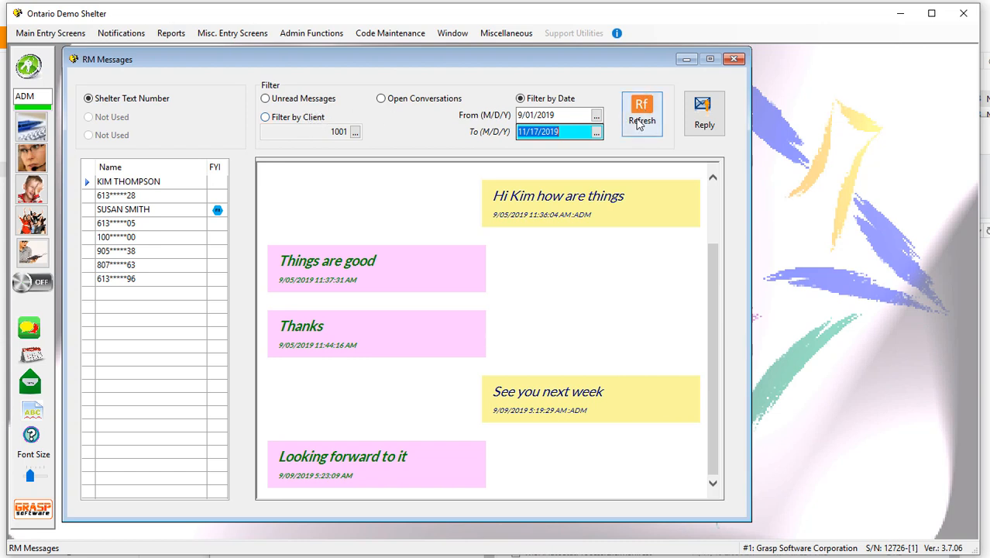
# - Compare the unread, date-filtered and open conversation lists, finishing with the unread messages shown
pyautogui.click(292, 122)
pyautogui.click(283, 98)
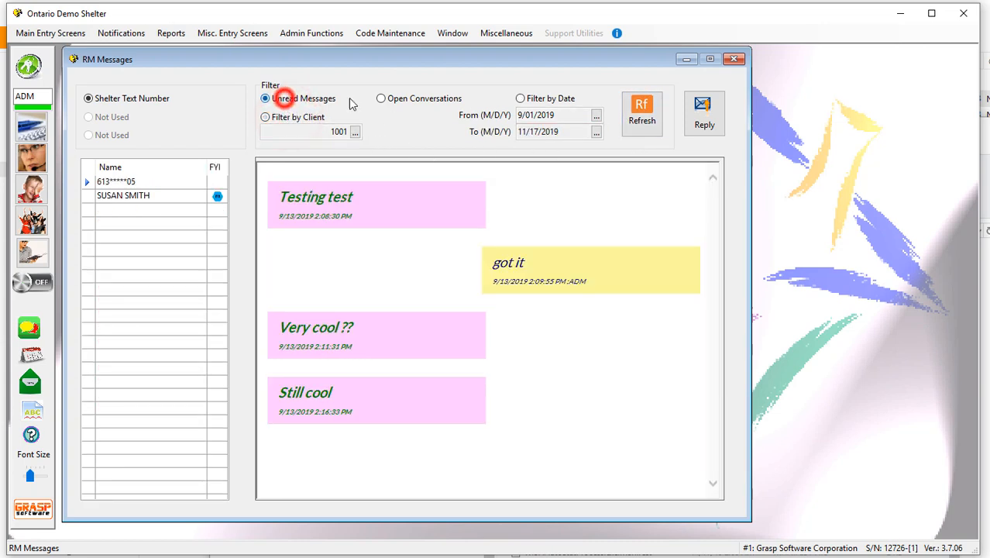
pyautogui.click(519, 99)
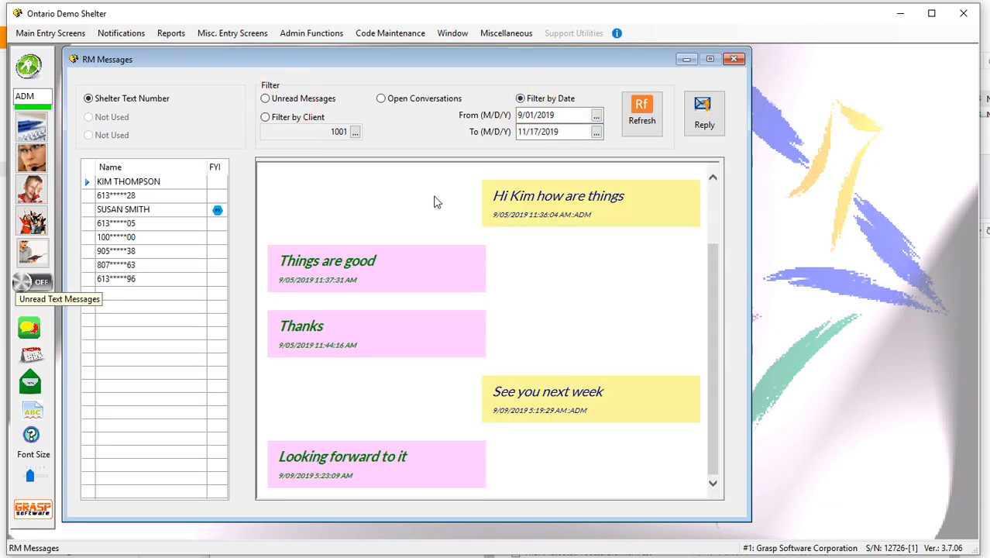
pyautogui.click(380, 99)
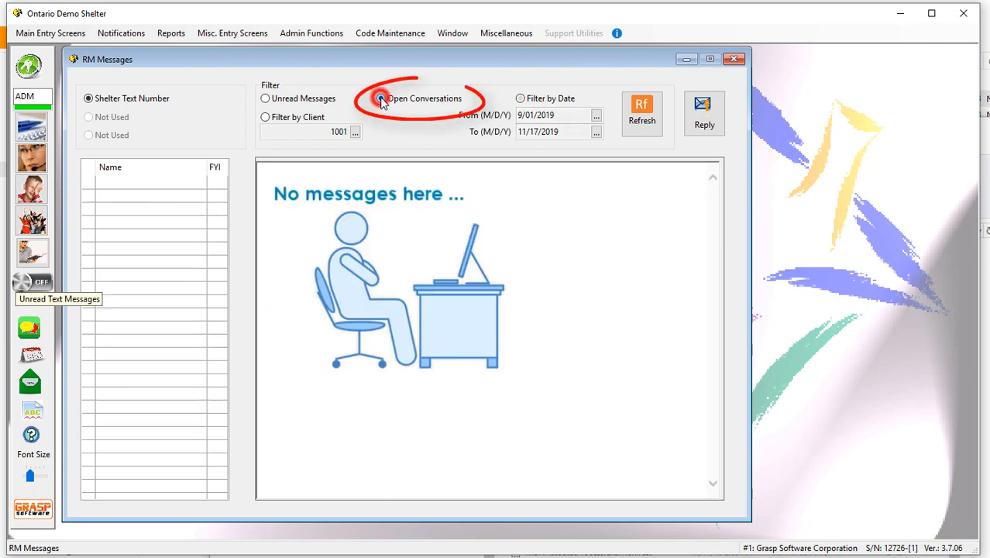
pyautogui.click(288, 102)
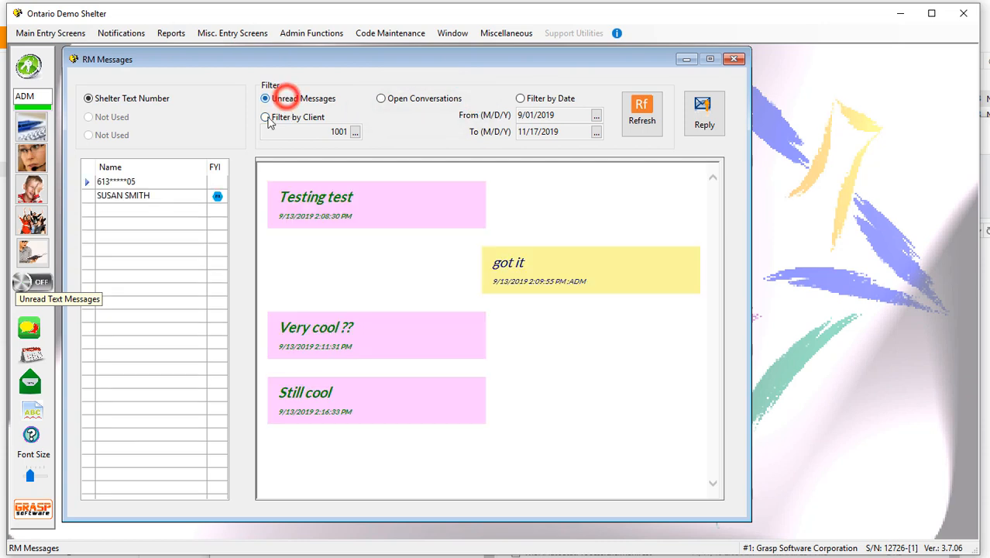
# - Reply to the named client's unread conversation with "That is great. Let us know if you need more help.", marking the conversation as complete
pyautogui.click(133, 196)
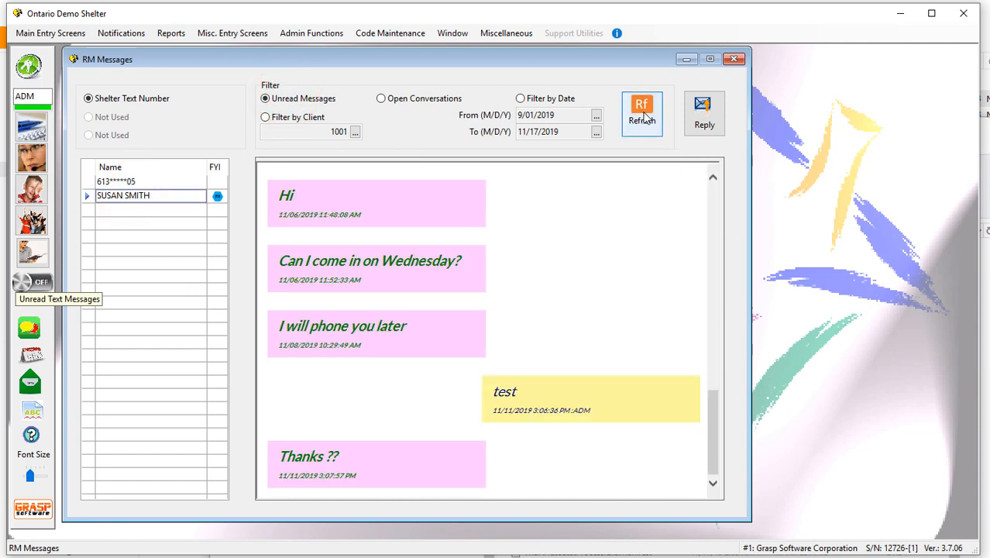
pyautogui.click(707, 115)
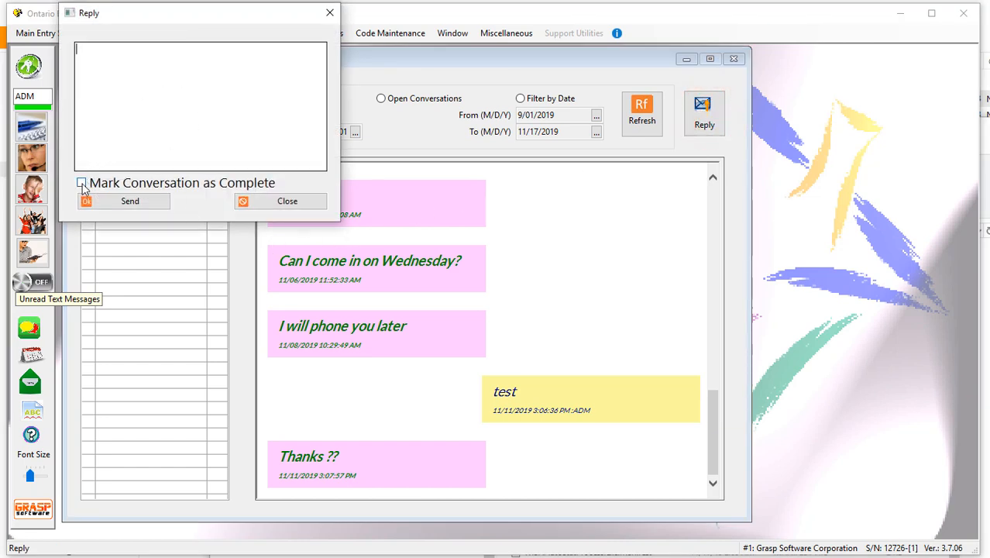
pyautogui.click(101, 65)
pyautogui.write('That is great.  Let us know if')
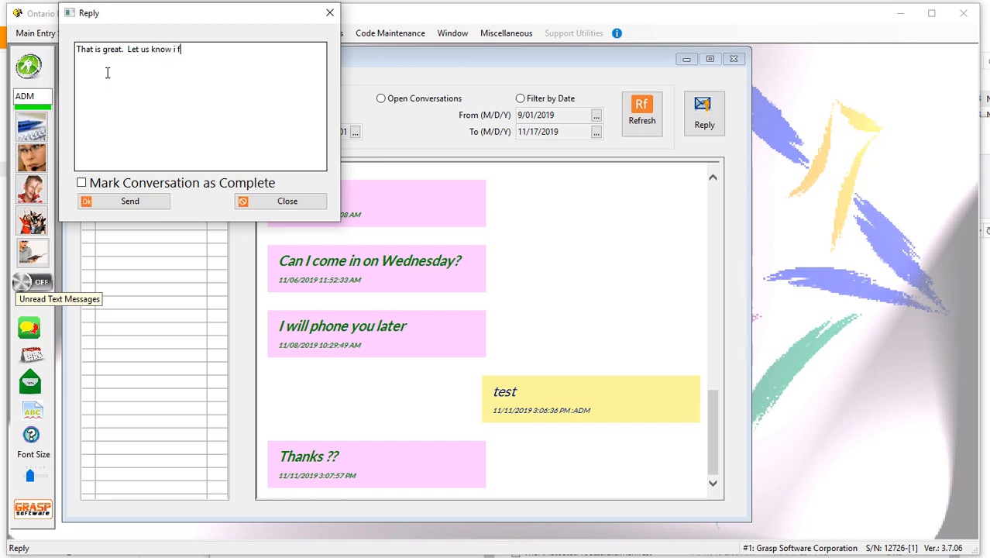
pyautogui.write(' you need more help.')
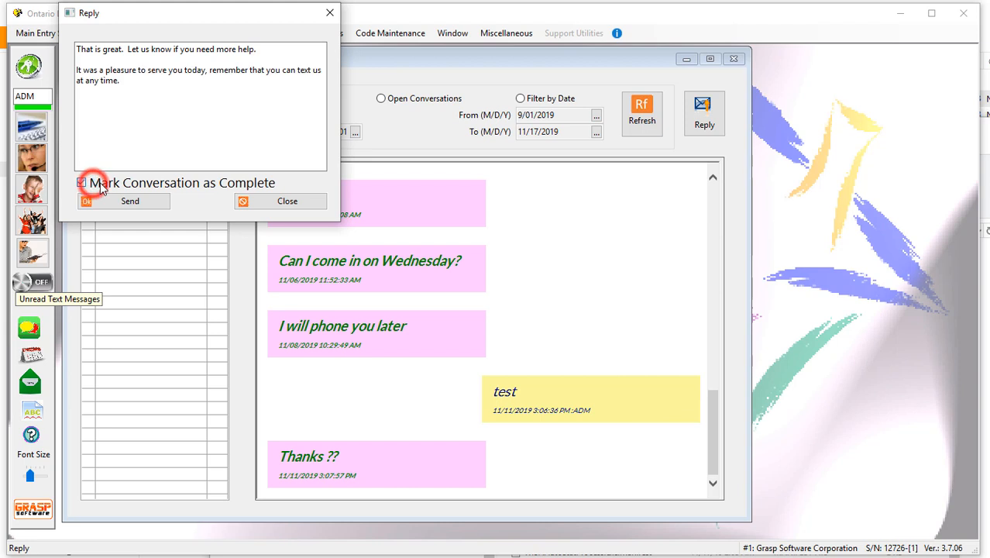
pyautogui.click(81, 183)
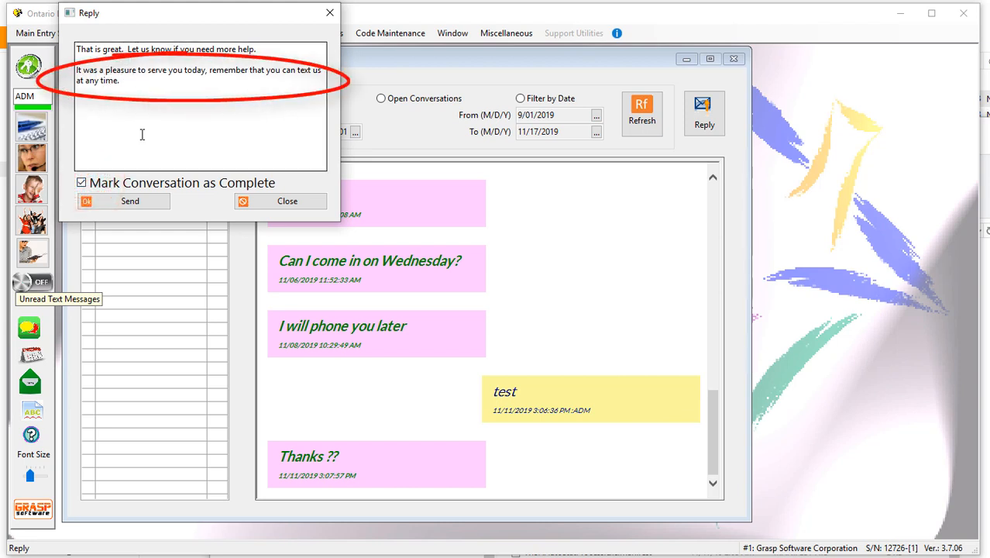
pyautogui.click(126, 207)
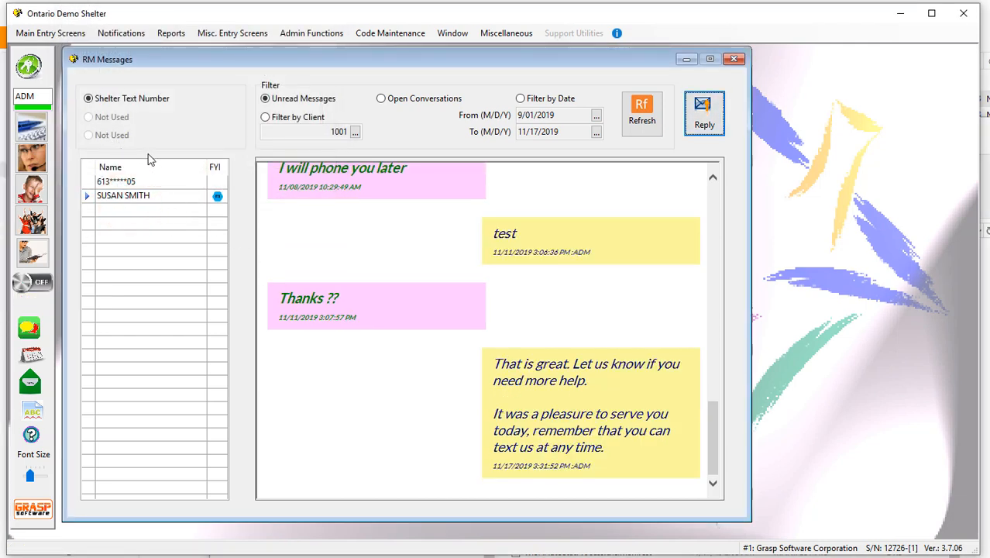
# - Show the open conversations and preview the conversation-complete auto response in a new reply, closing it without sending
pyautogui.click(381, 98)
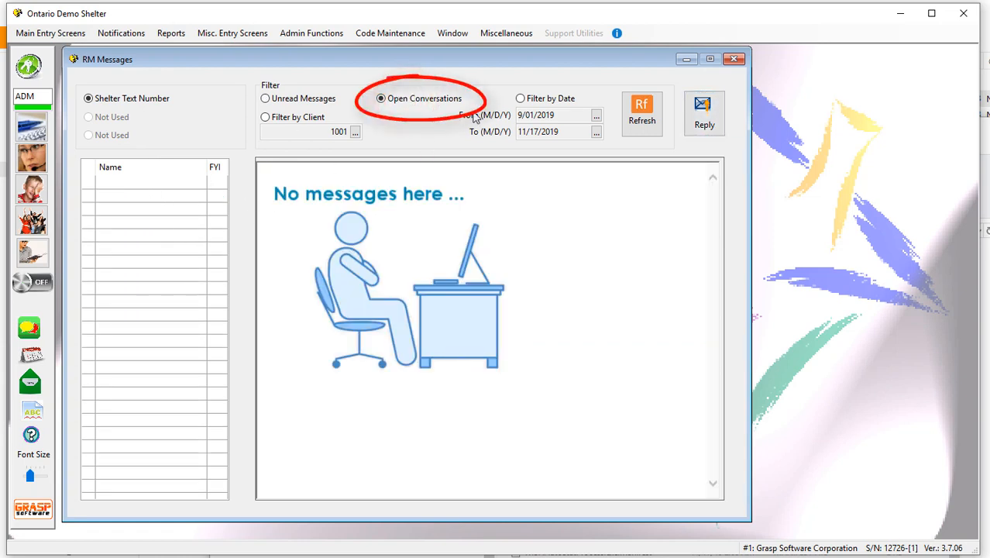
pyautogui.click(703, 116)
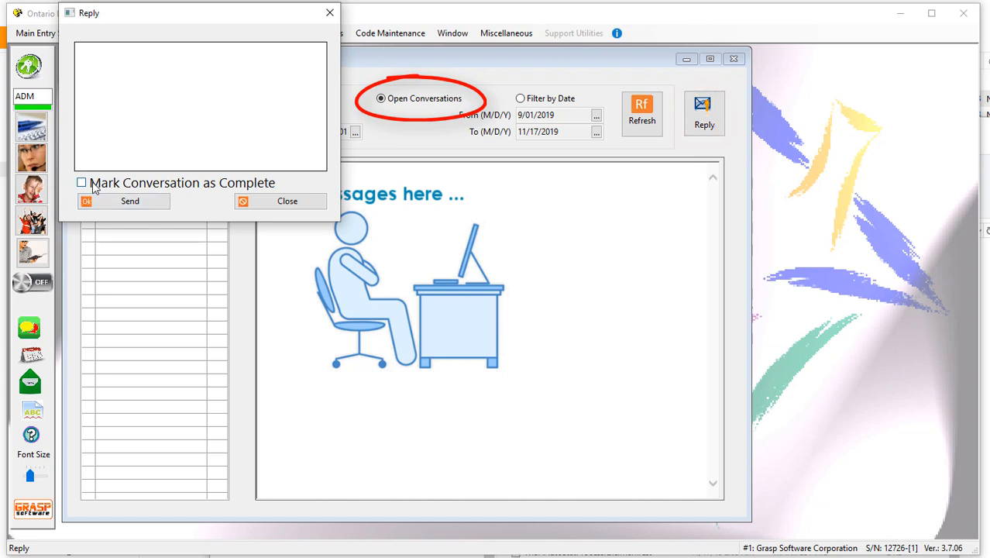
pyautogui.click(82, 183)
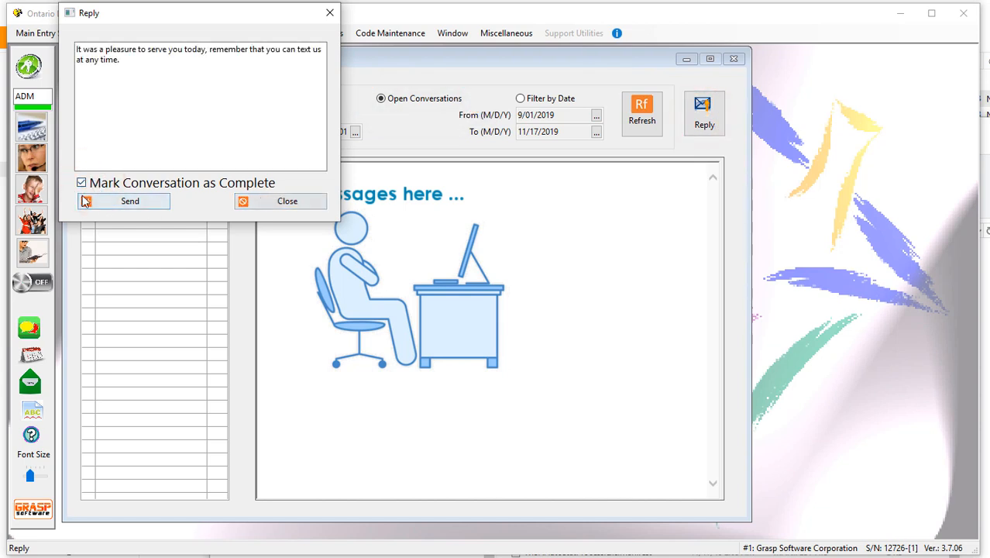
pyautogui.click(82, 184)
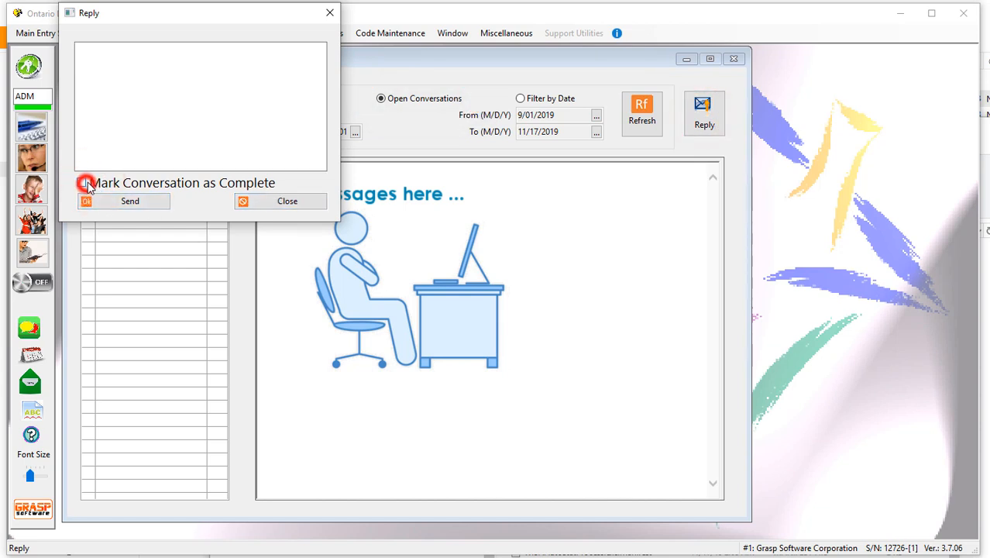
pyautogui.click(331, 16)
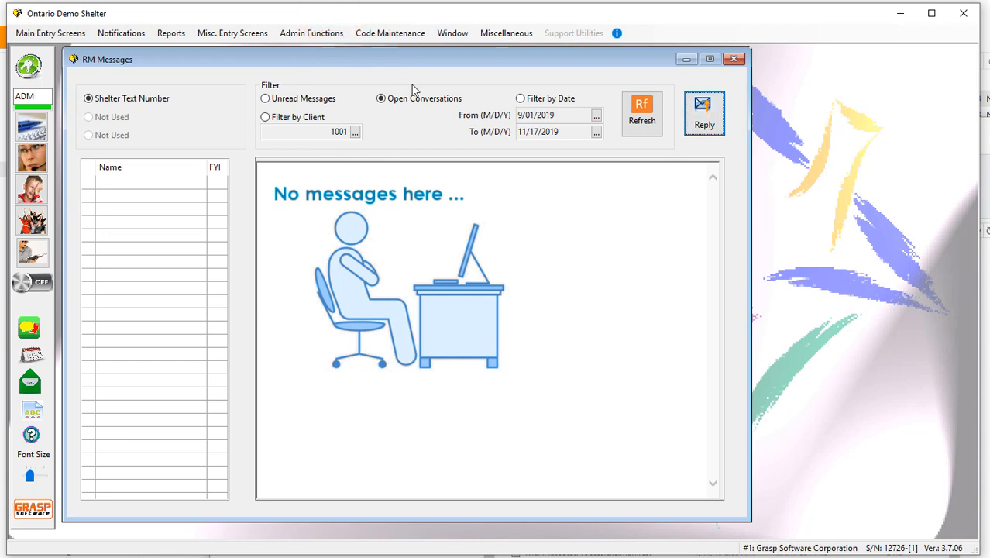